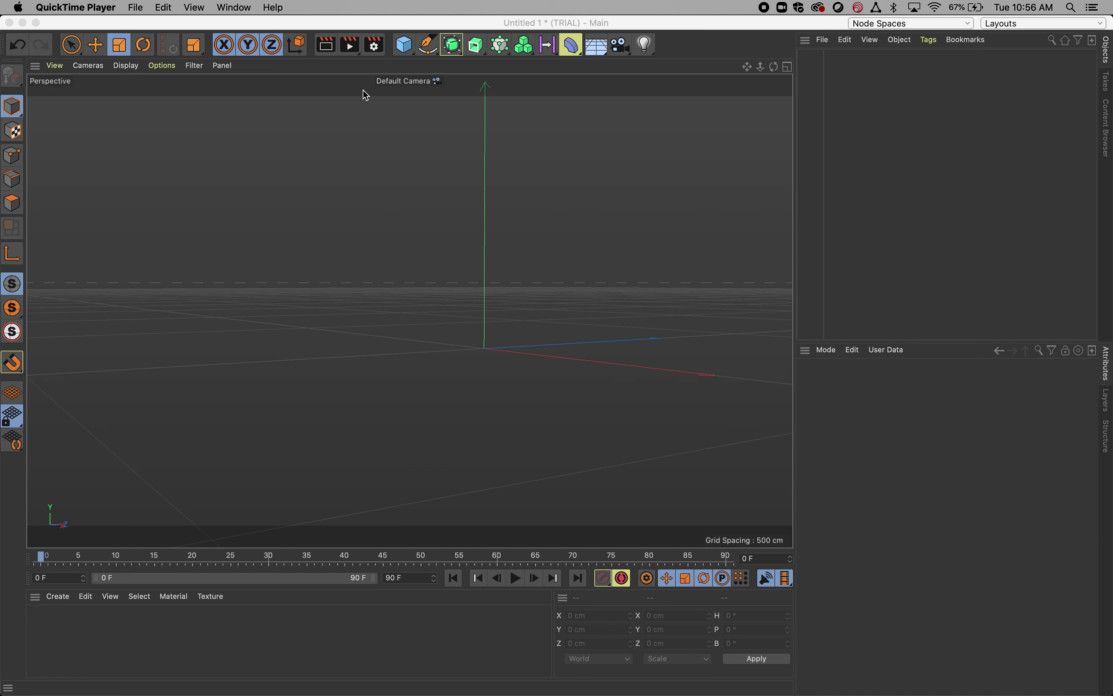
- Add a cube primitive at the origin and display it with Gouraud Shading
left_click(402, 51)
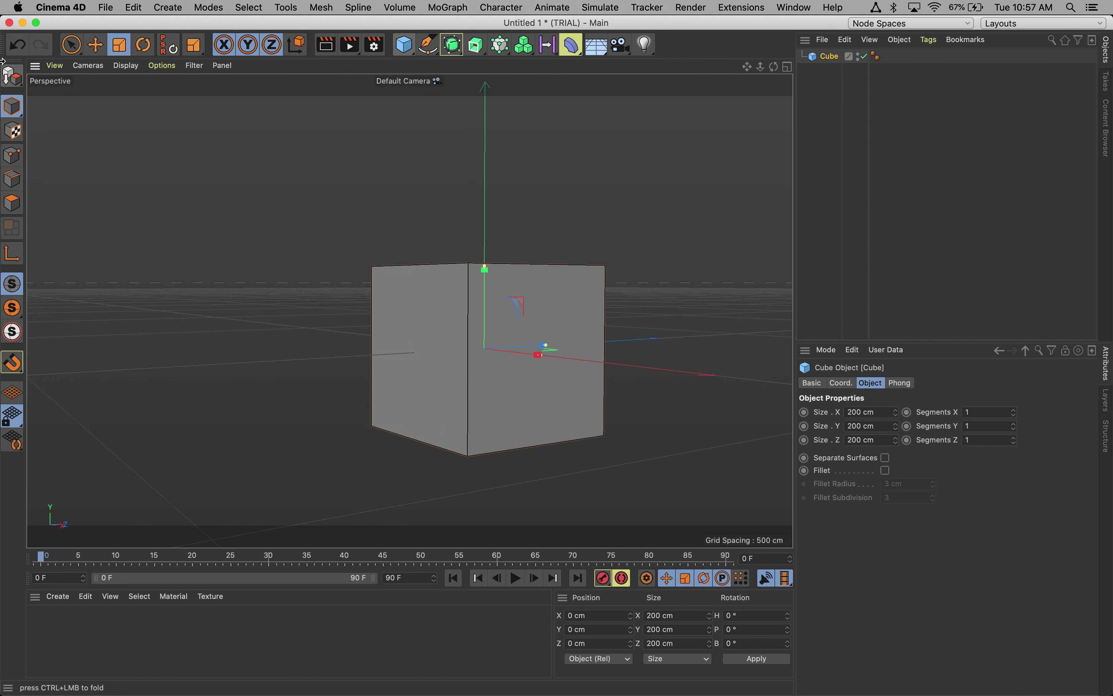
left_click(125, 68)
left_click(131, 88)
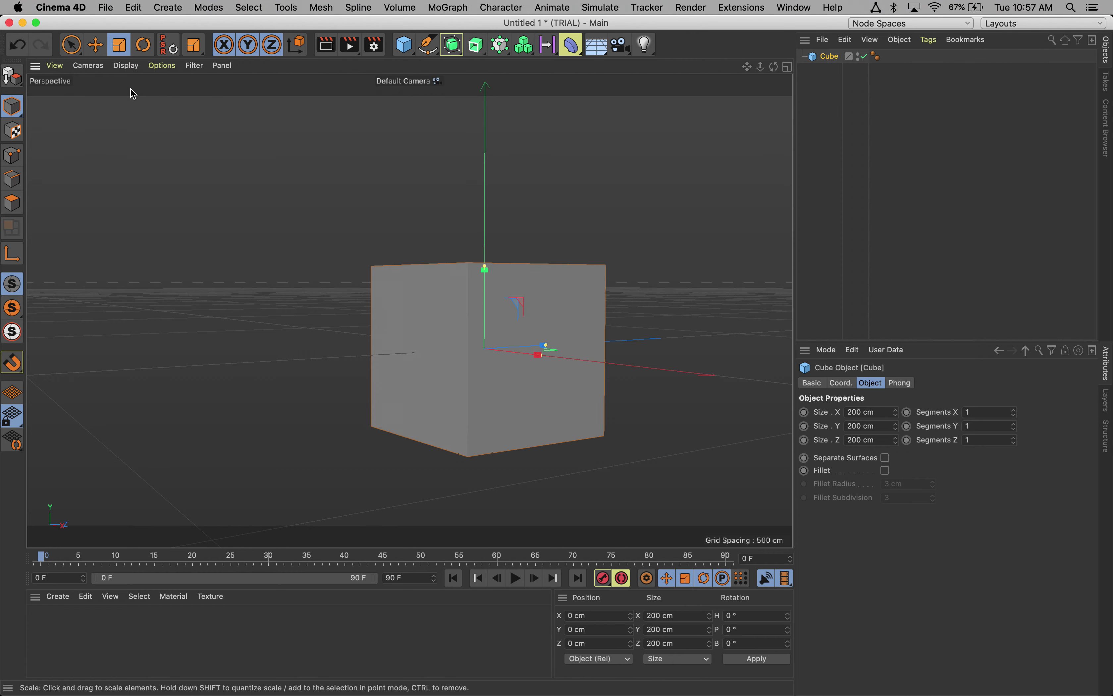
left_click(395, 243)
left_click_drag(396, 242, 507, 258, "alt")
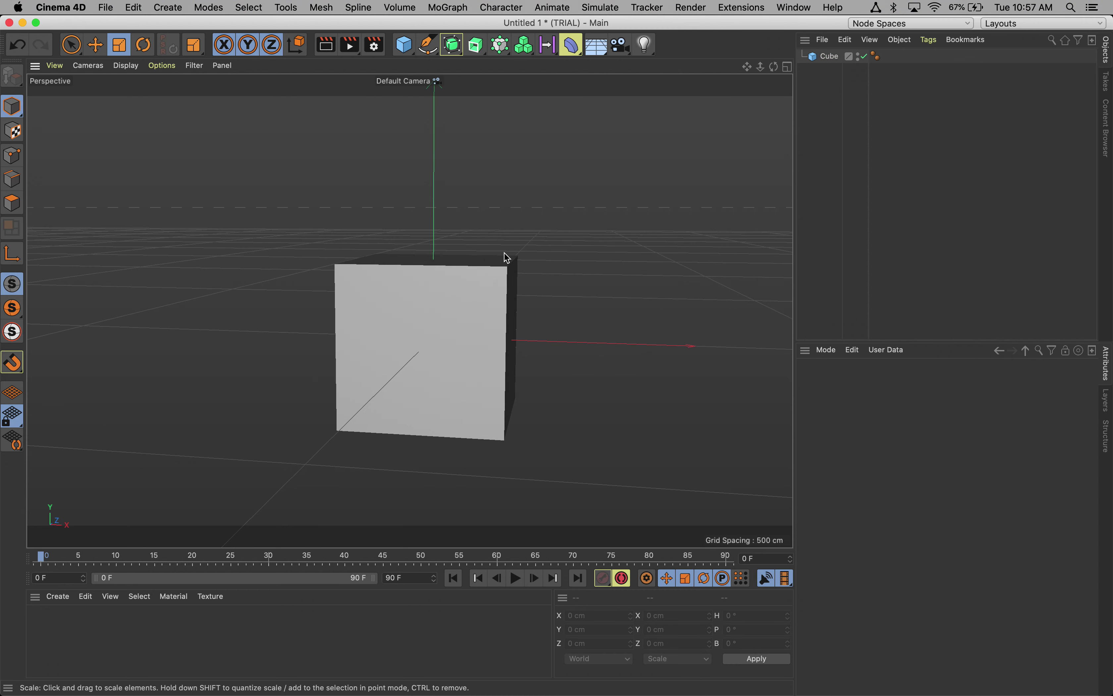
- Select the cube and switch the viewport display to Gouraud Shading (Lines)
left_click(467, 310)
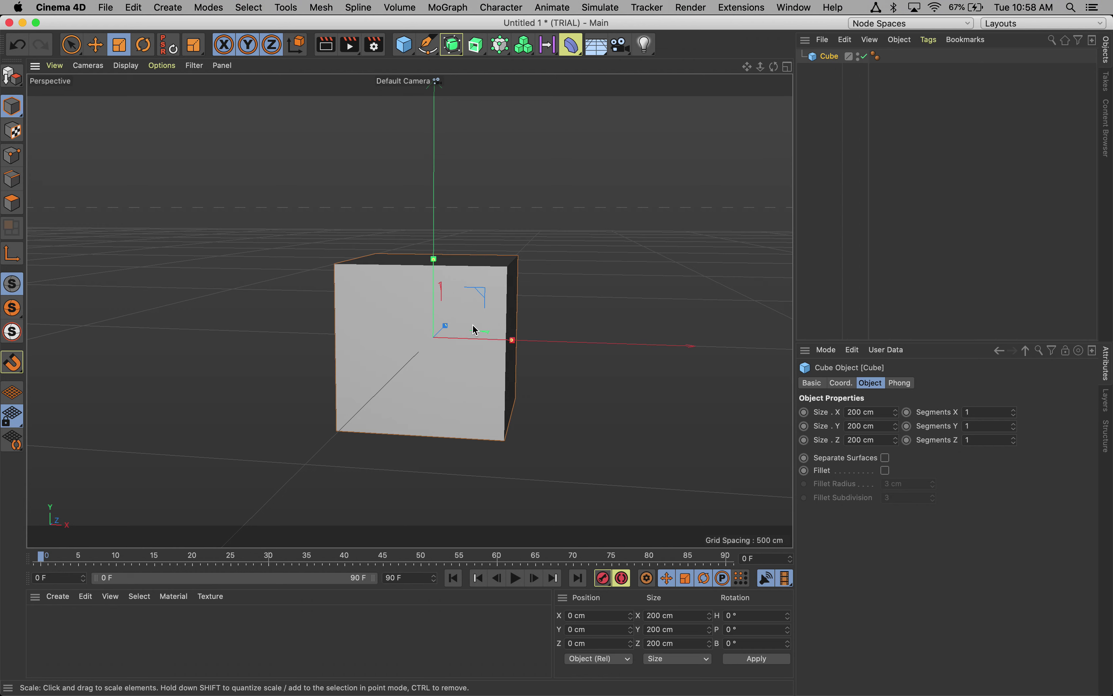
left_click(123, 66)
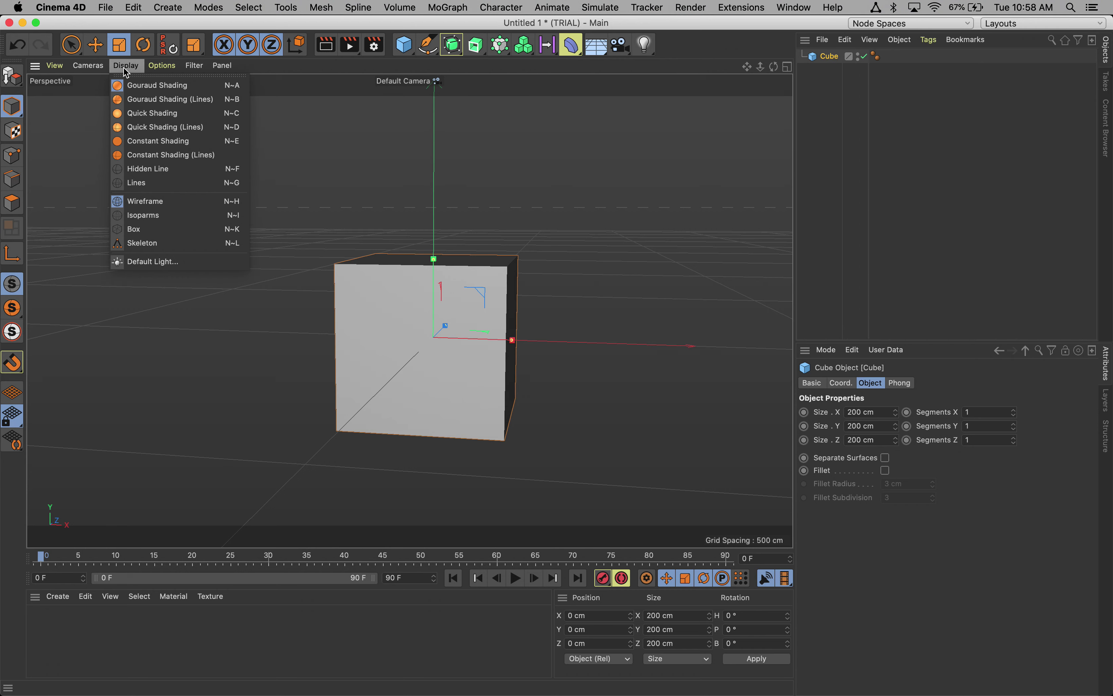
left_click(156, 102)
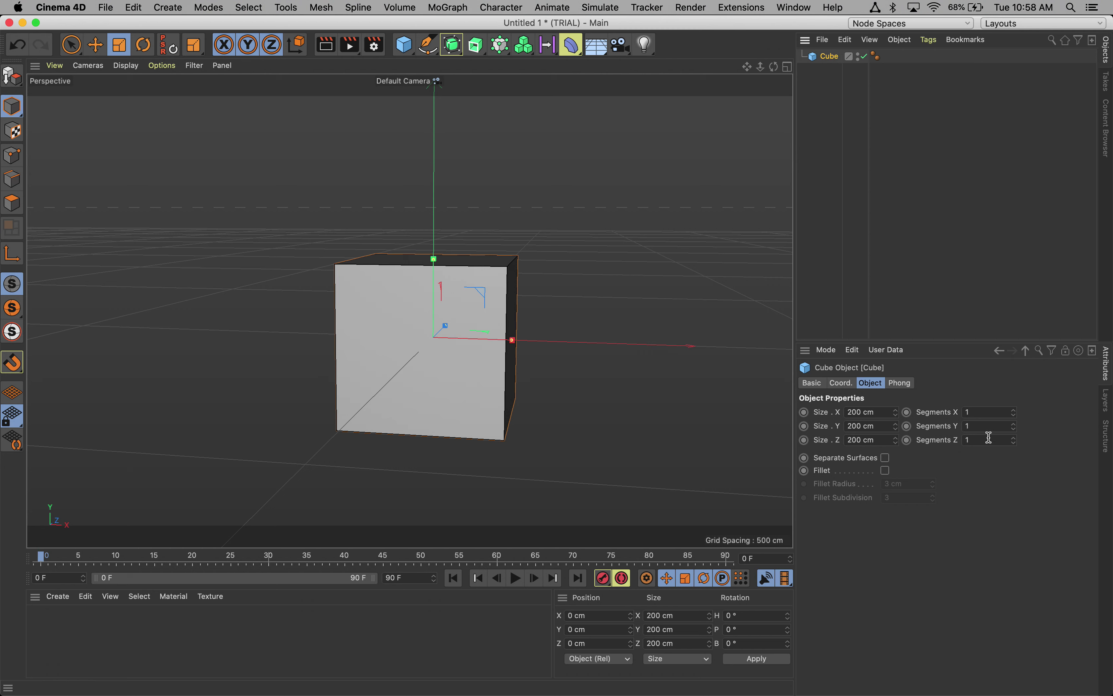
- Set the cube's X, Y and Z segments to 25 each
left_click(982, 413)
type("25")
left_click(973, 426)
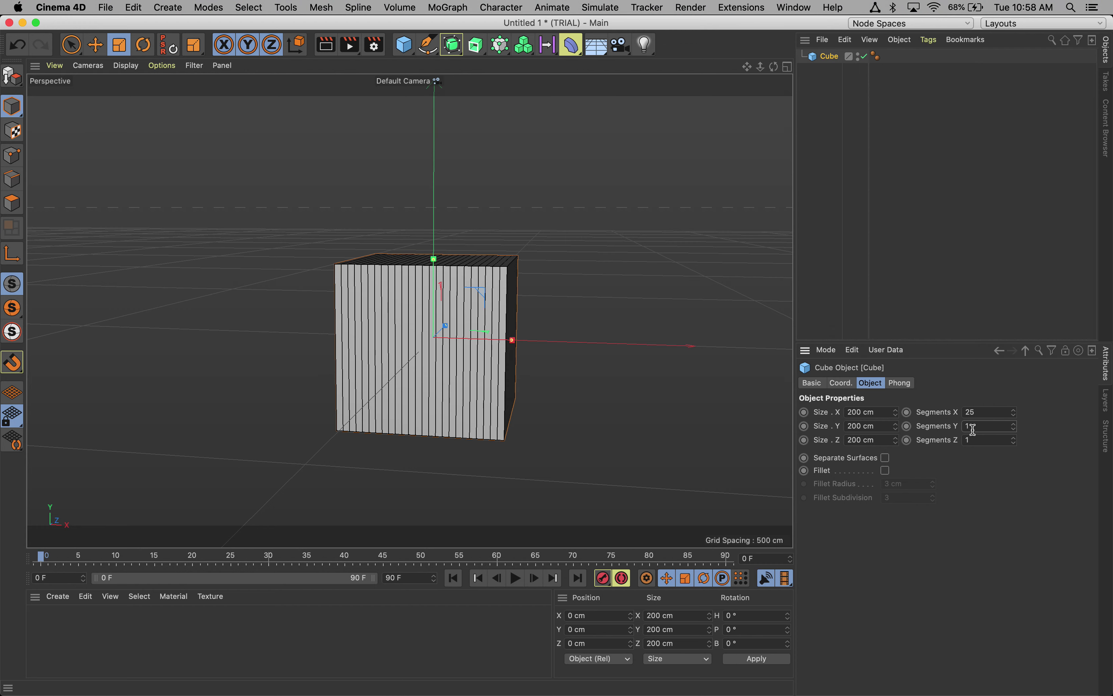
left_click(973, 427)
type("25")
left_click(974, 441)
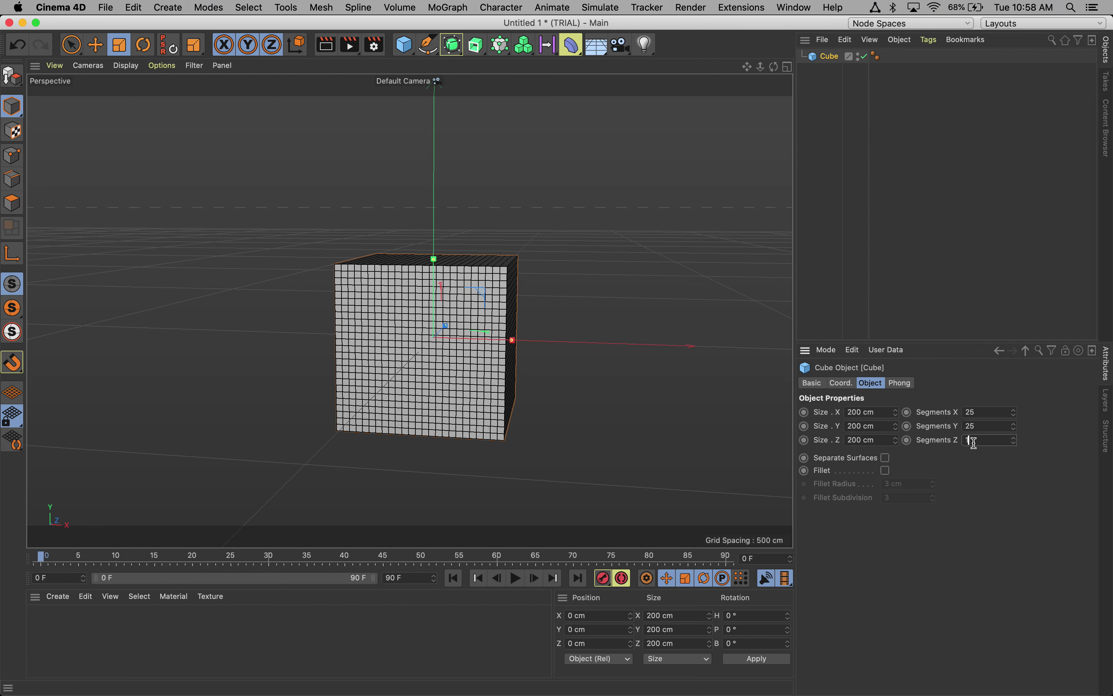
type("25")
key("Return")
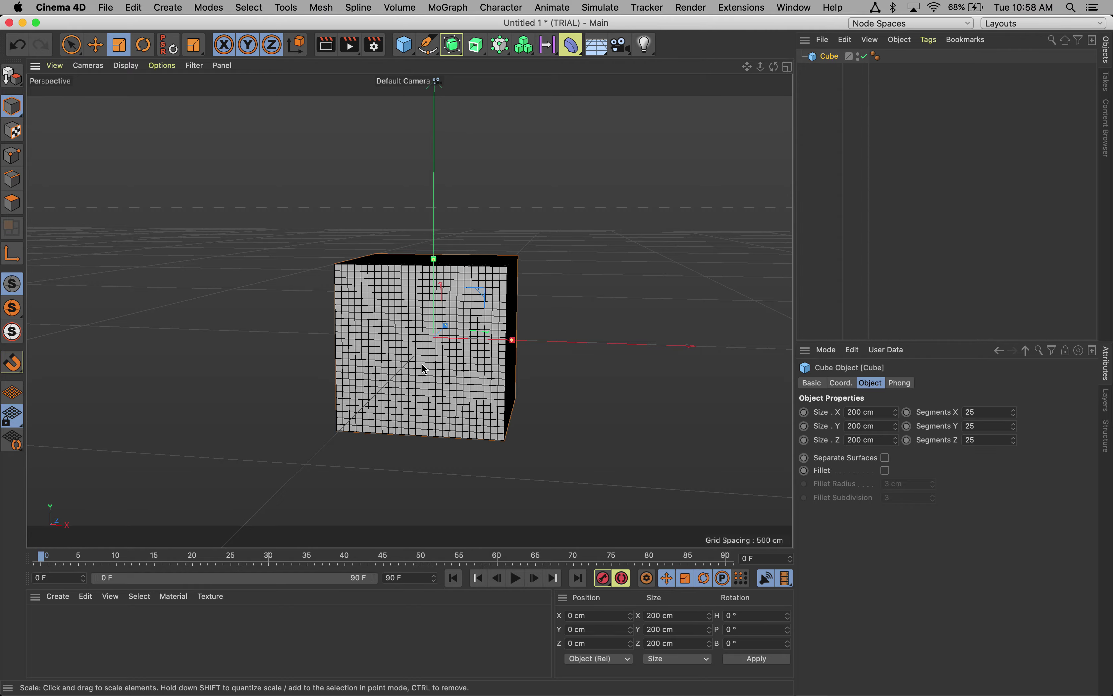
- Add a Twist deformer to the scene
left_click_drag(422, 365, 454, 360, "alt")
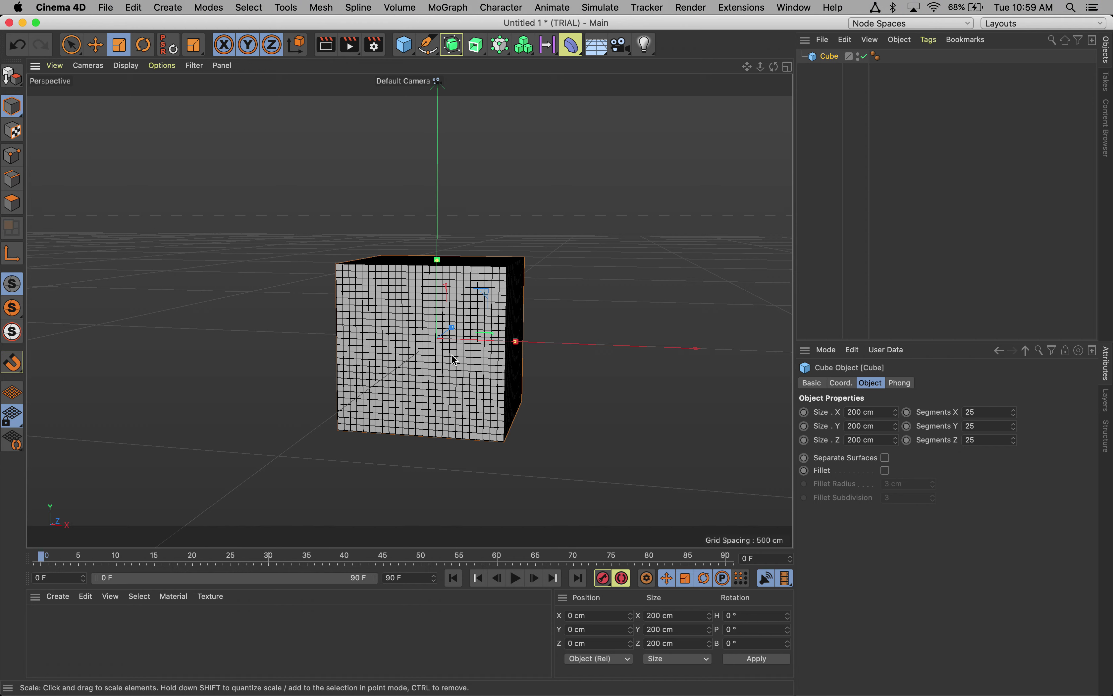
left_click_drag(454, 358, 464, 358, "alt")
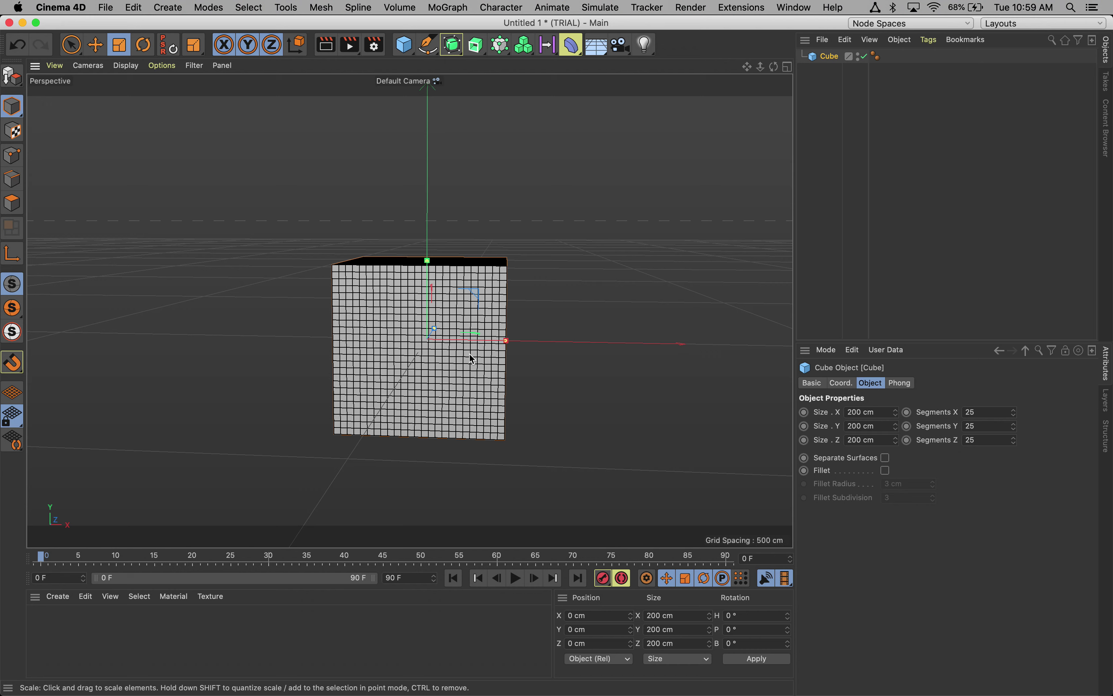
left_click(577, 48)
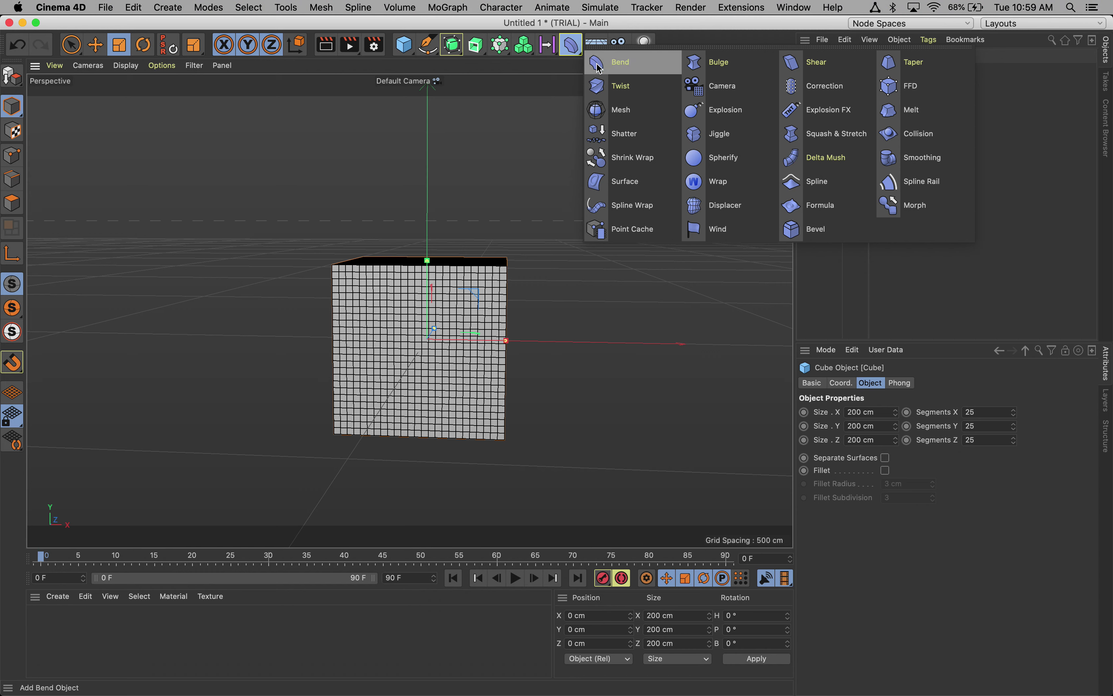
left_click(606, 86)
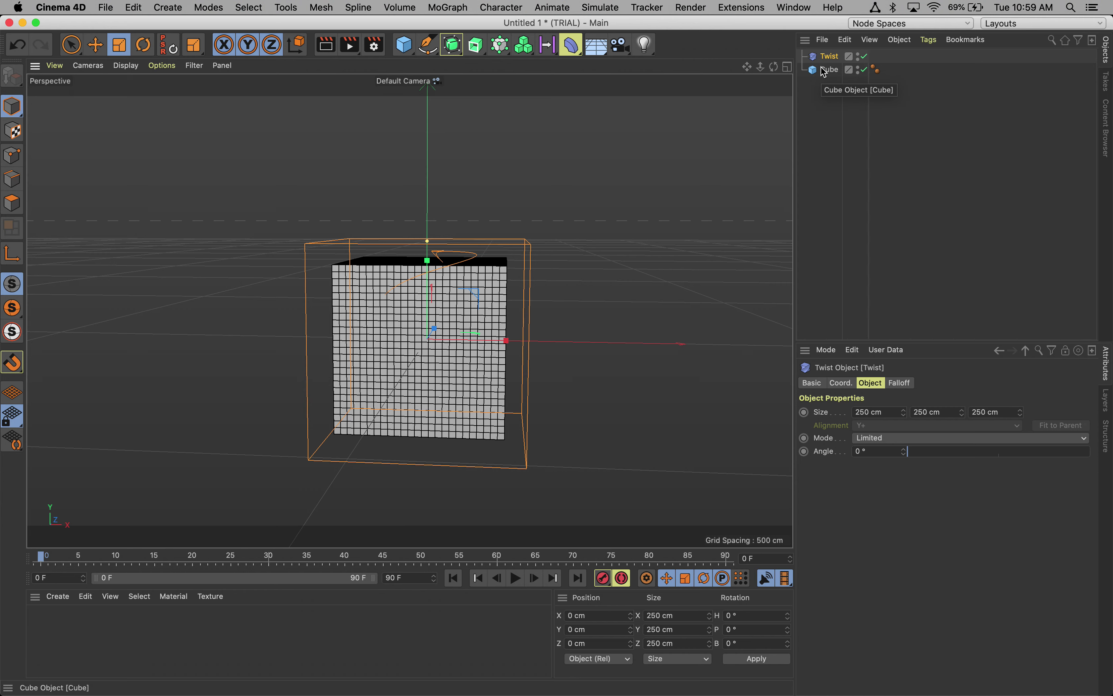
- Place the Cube above the Twist in the object hierarchy and make the Twist a child of the Cube
left_click_drag(822, 70, 826, 54)
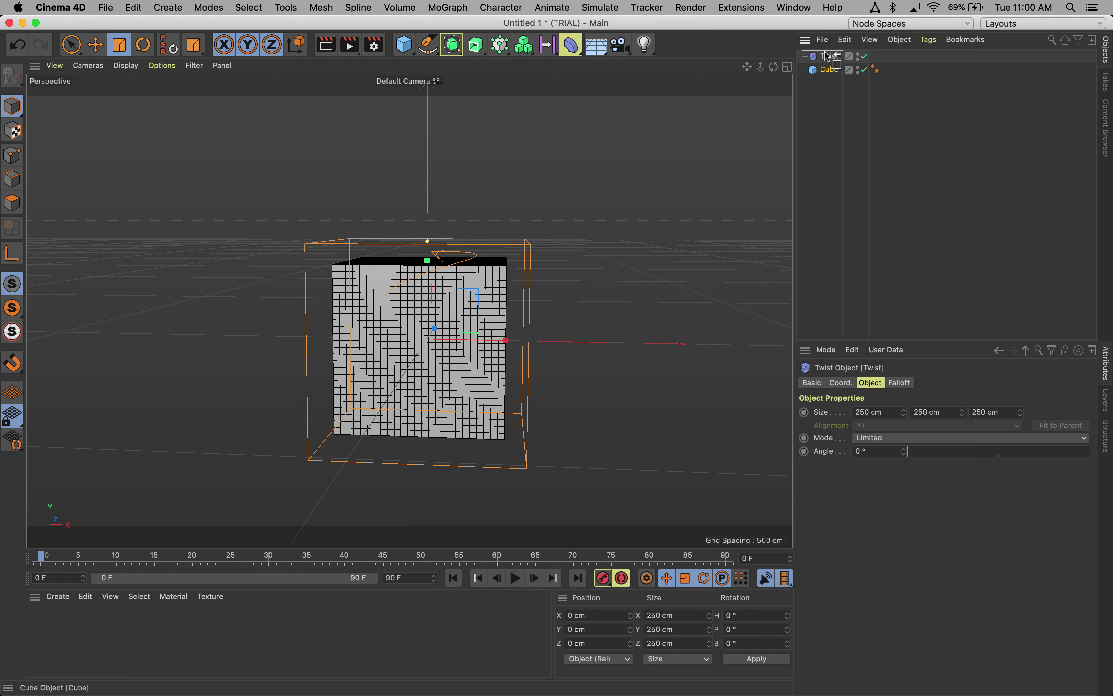
left_click_drag(827, 56, 828, 55)
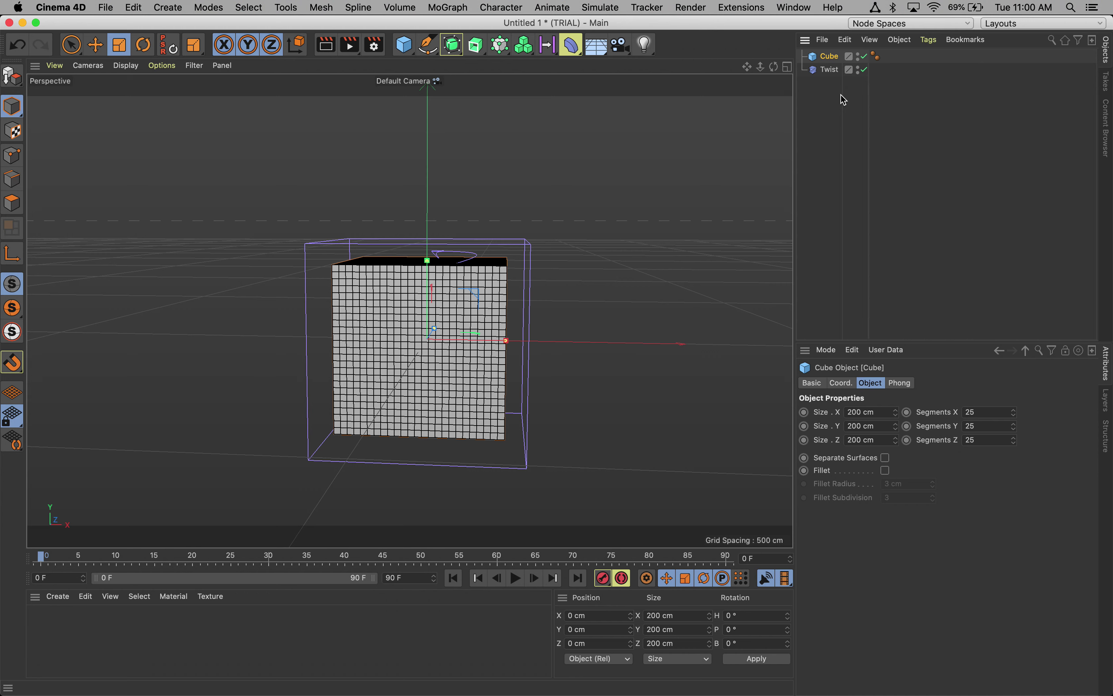
left_click(829, 74)
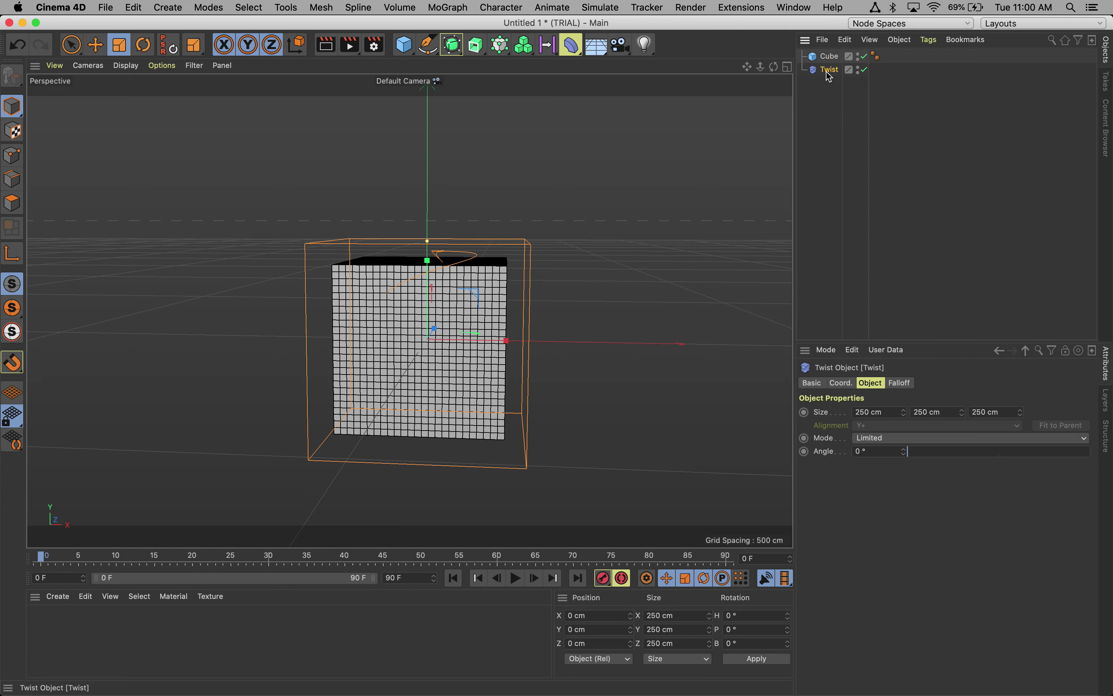
left_click_drag(829, 77, 829, 58)
left_click_drag(828, 57, 827, 57)
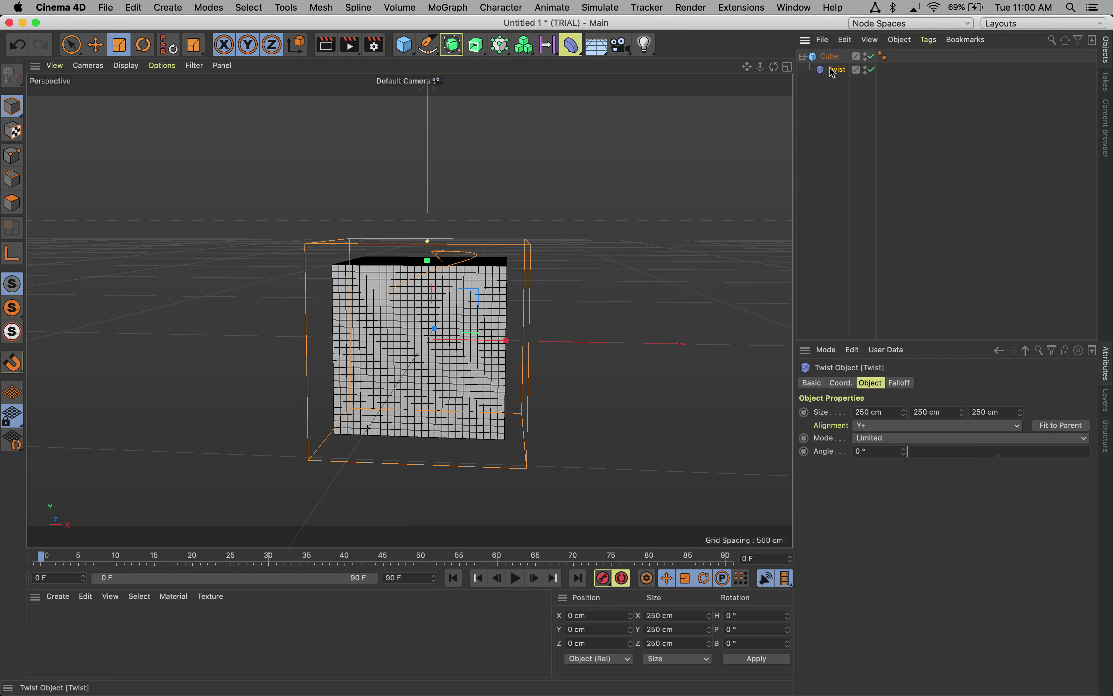
- Fit the Twist deformer to its parent cube
left_click(824, 136)
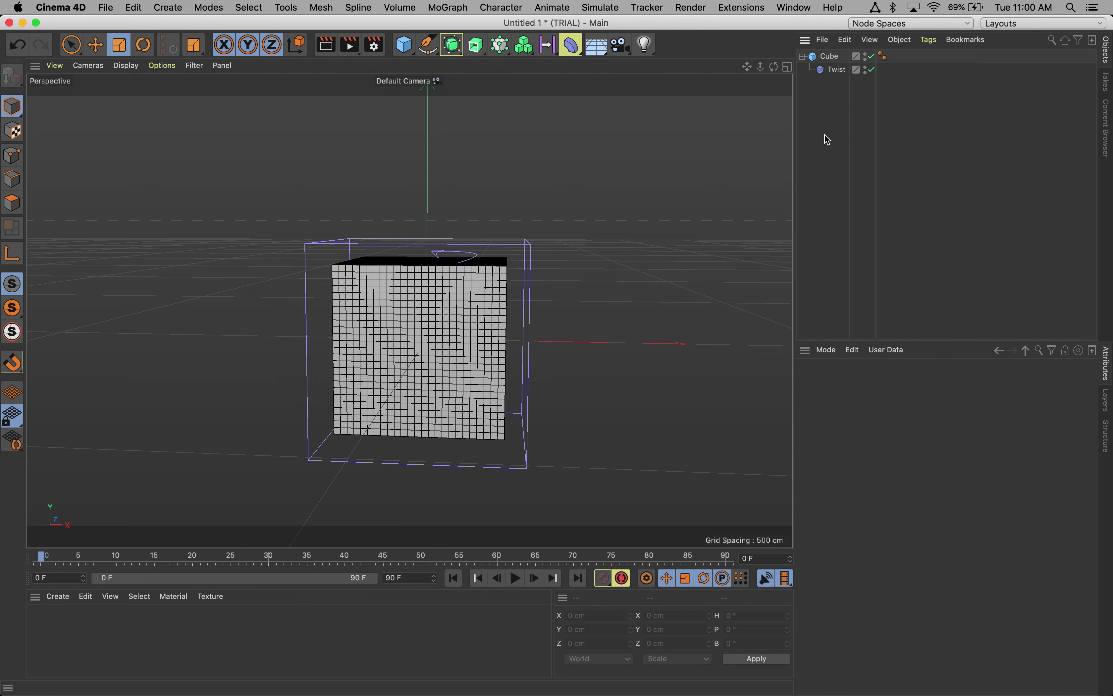
left_click(835, 71)
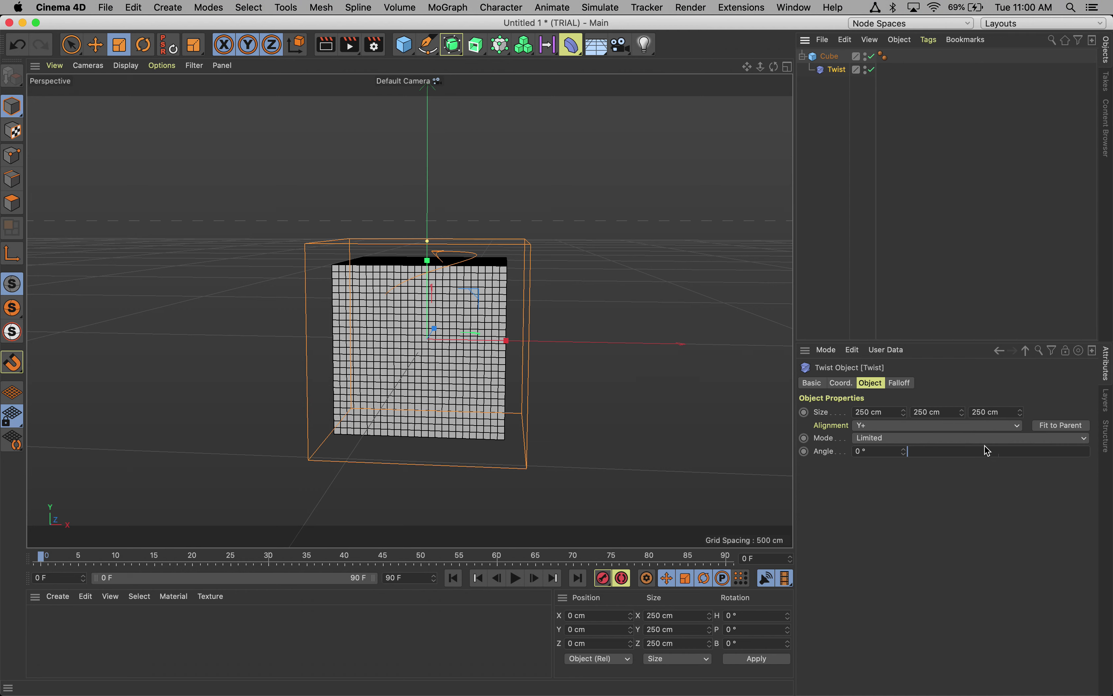
left_click(1055, 426)
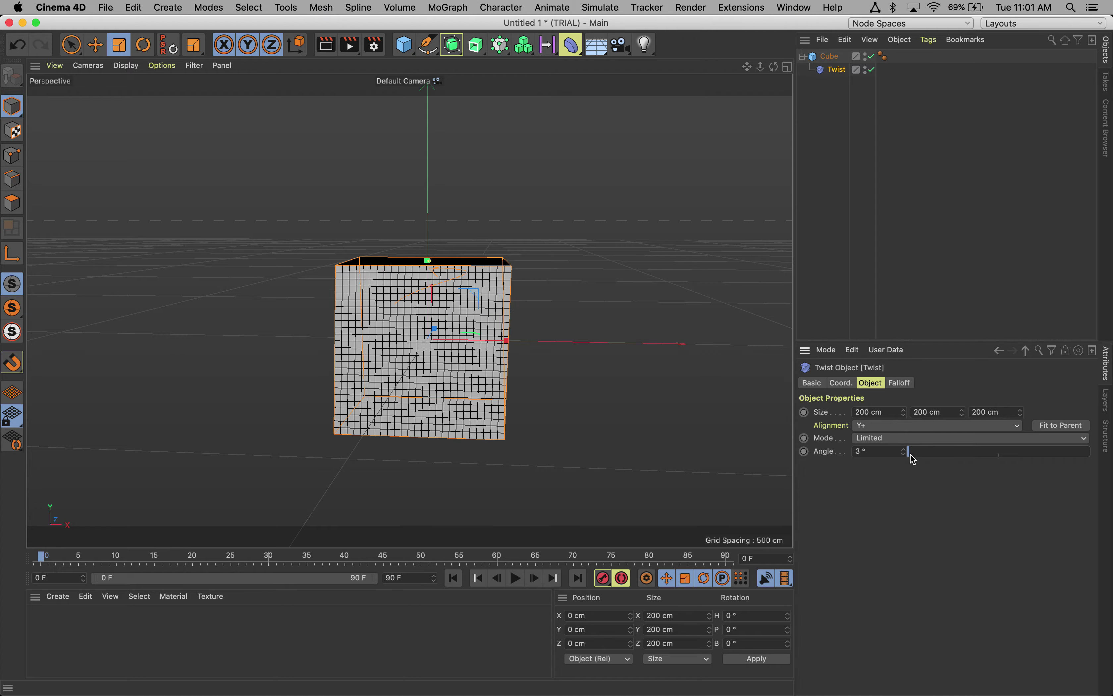
- Try out the Twist's angle and its Unlimited mode, returning to an angle of 0° in Limited mode
mouse_move(910, 456)
left_mouse_down()
mouse_move(1047, 455)
mouse_move(889, 451)
mouse_move(1056, 456)
mouse_move(898, 447)
mouse_move(1025, 460)
mouse_move(907, 452)
mouse_move(999, 450)
mouse_move(926, 453)
left_mouse_up()
left_click(930, 439)
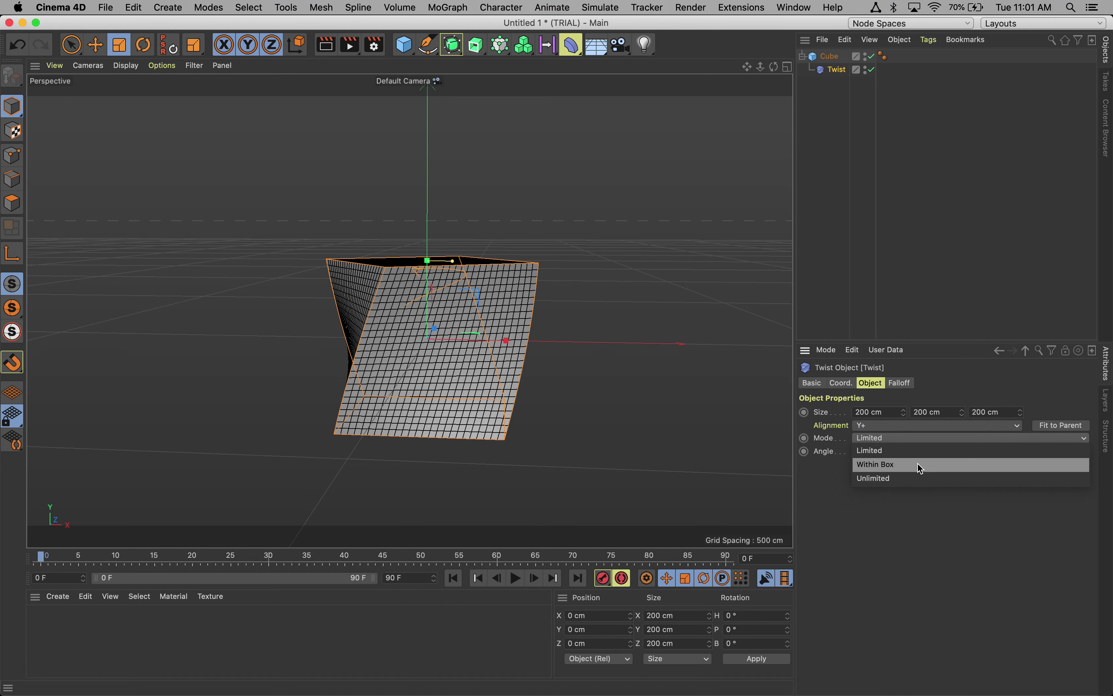
left_click(920, 478)
left_click_drag(926, 454, 840, 474)
left_click(883, 443)
left_click(878, 449)
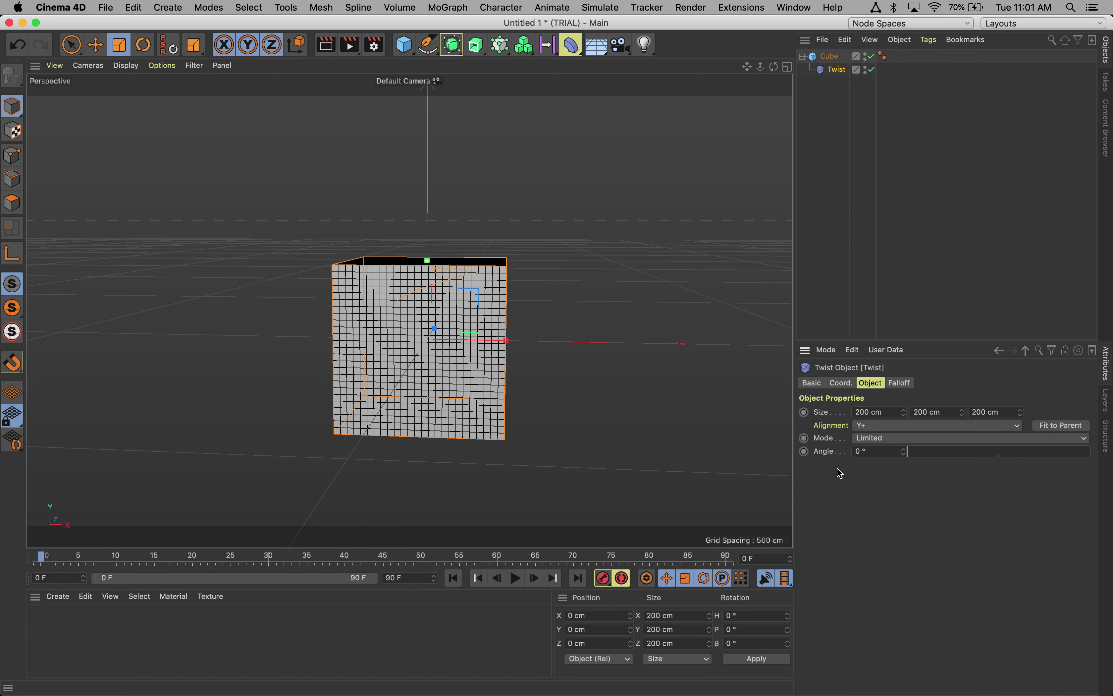
- Keyframe the Twist's angle at 0° on frame 0 and at 360° on frame 24
left_click(121, 555)
left_click_drag(121, 556, 9, 565)
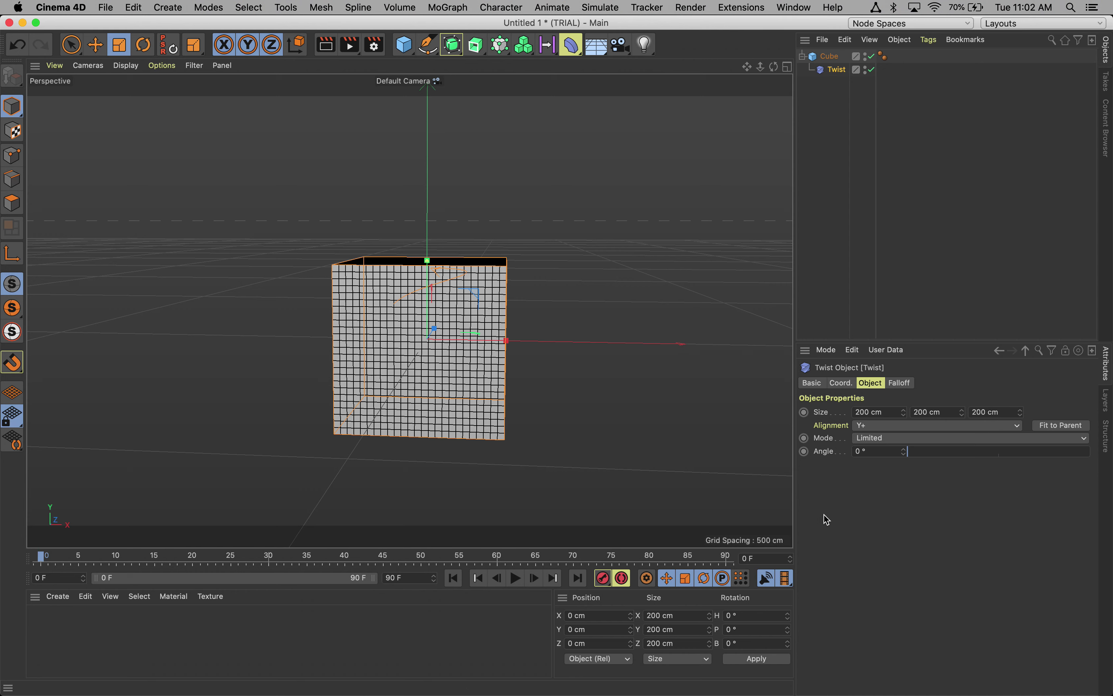
left_click(804, 451)
left_click_drag(42, 558, 225, 559)
left_click_drag(911, 456, 1094, 463)
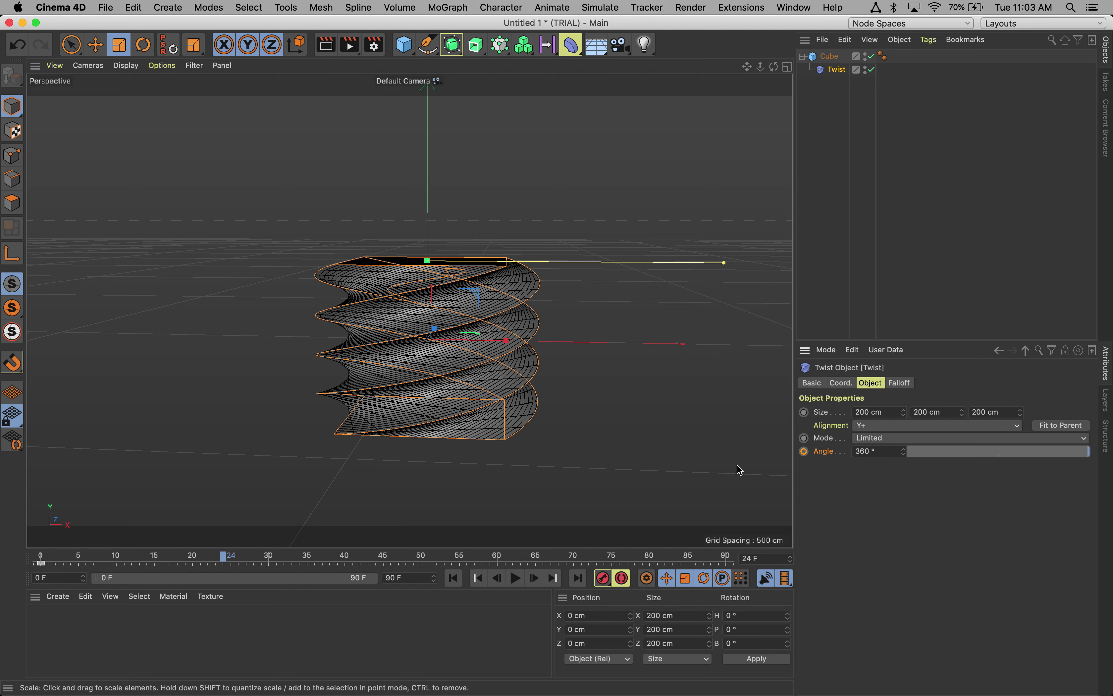
left_click(804, 452)
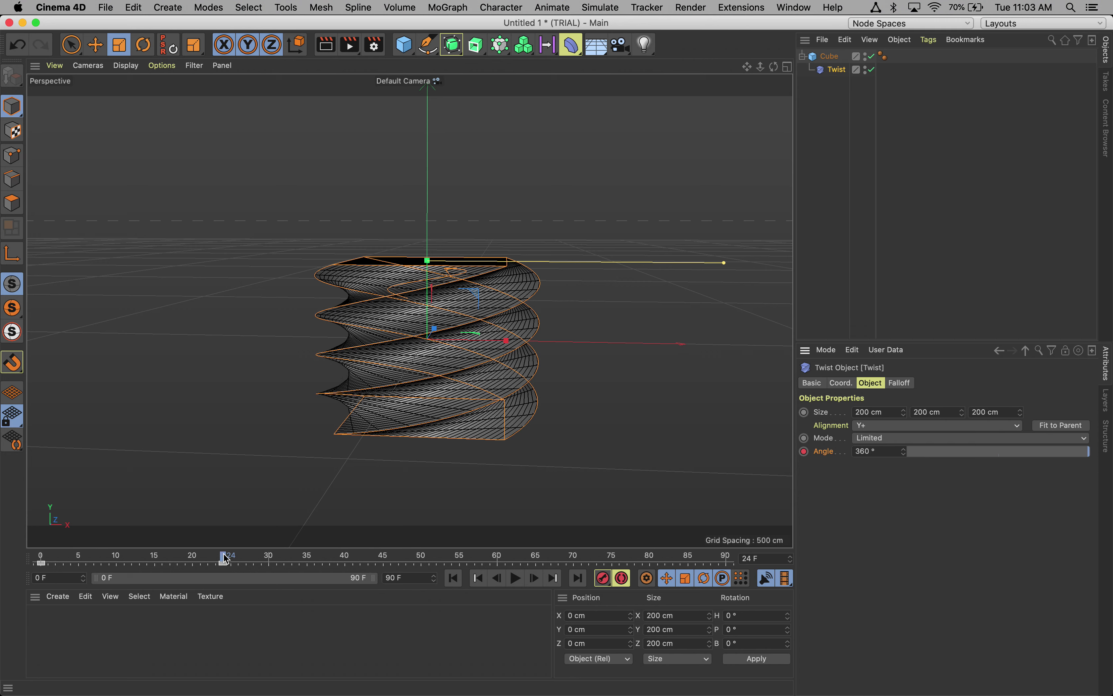
- Keyframe the Twist's angle at 0° on frame 44 and at 360° on frame 64
left_click_drag(225, 559, 380, 565)
left_click_drag(1088, 456, 904, 462)
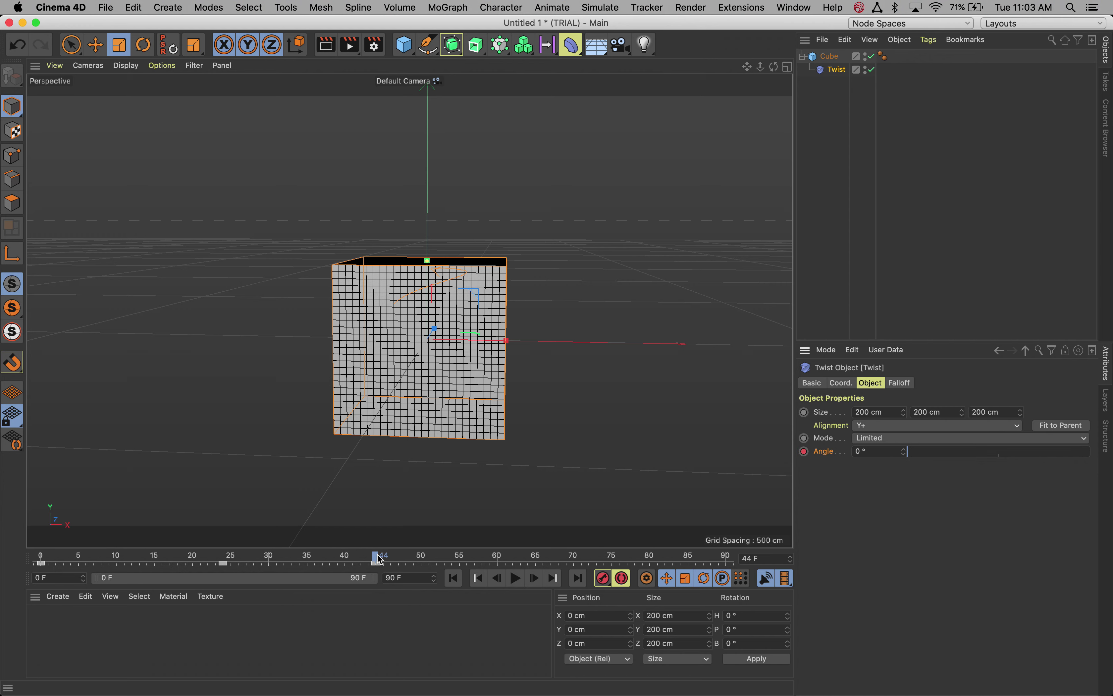
left_click_drag(379, 558, 534, 558)
left_click_drag(910, 457, 1106, 455)
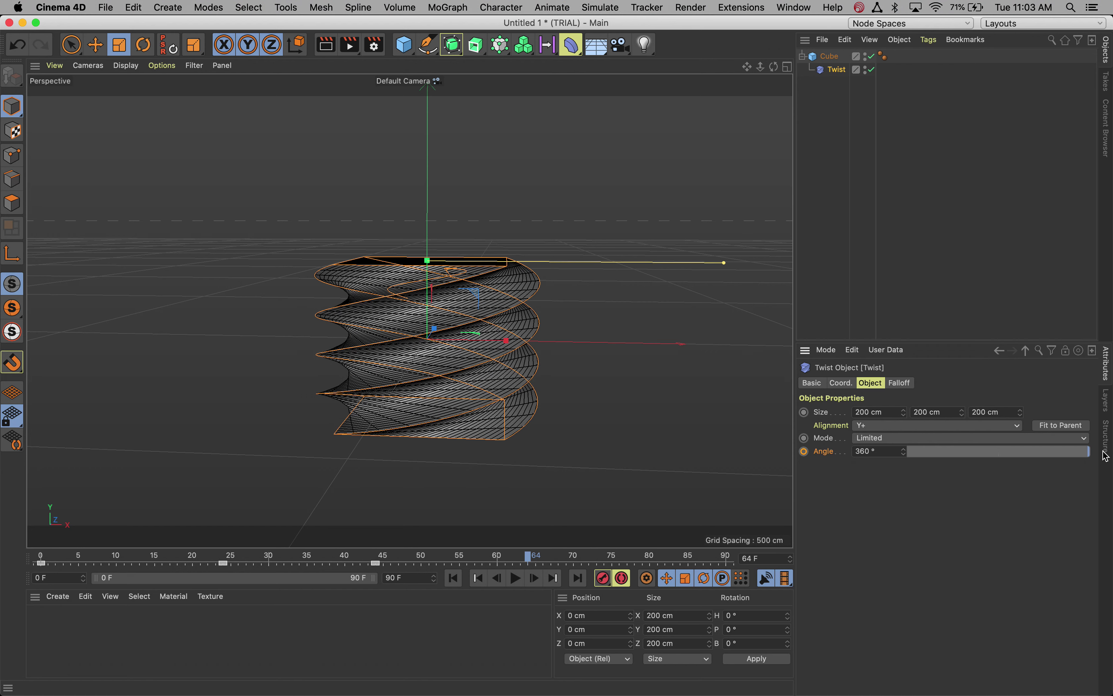
left_click(805, 451)
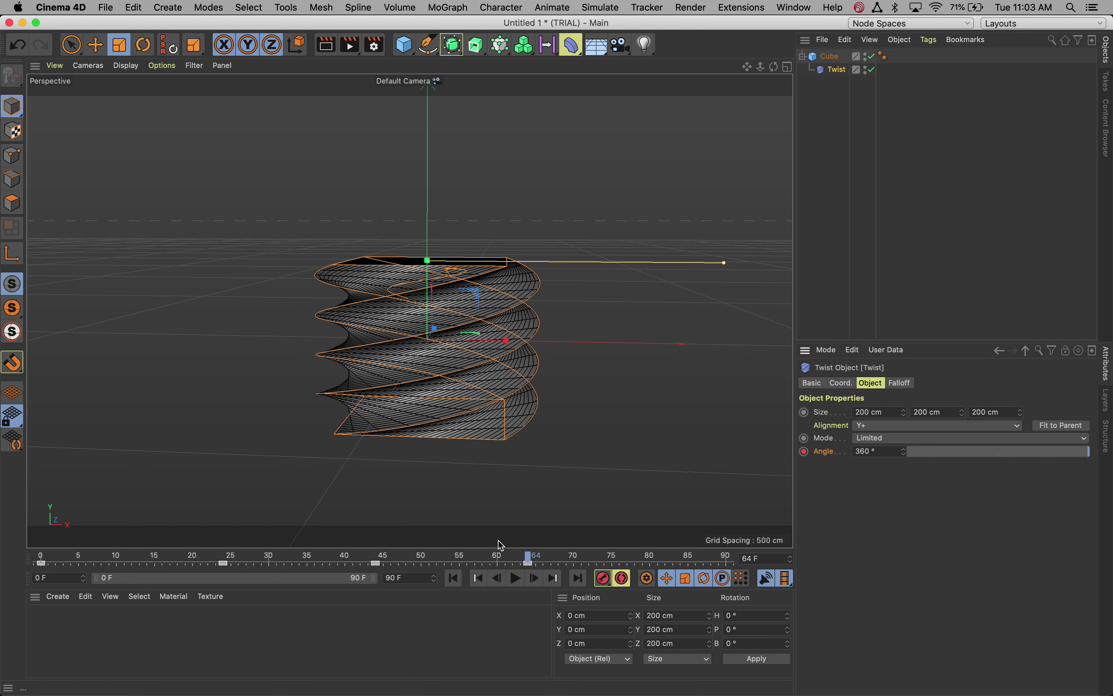
- Move the Twist angle keyframes at frames 64, 44 and 24 to frames 90, 54 and 32, and play the animation
left_click_drag(529, 558, 177, 554)
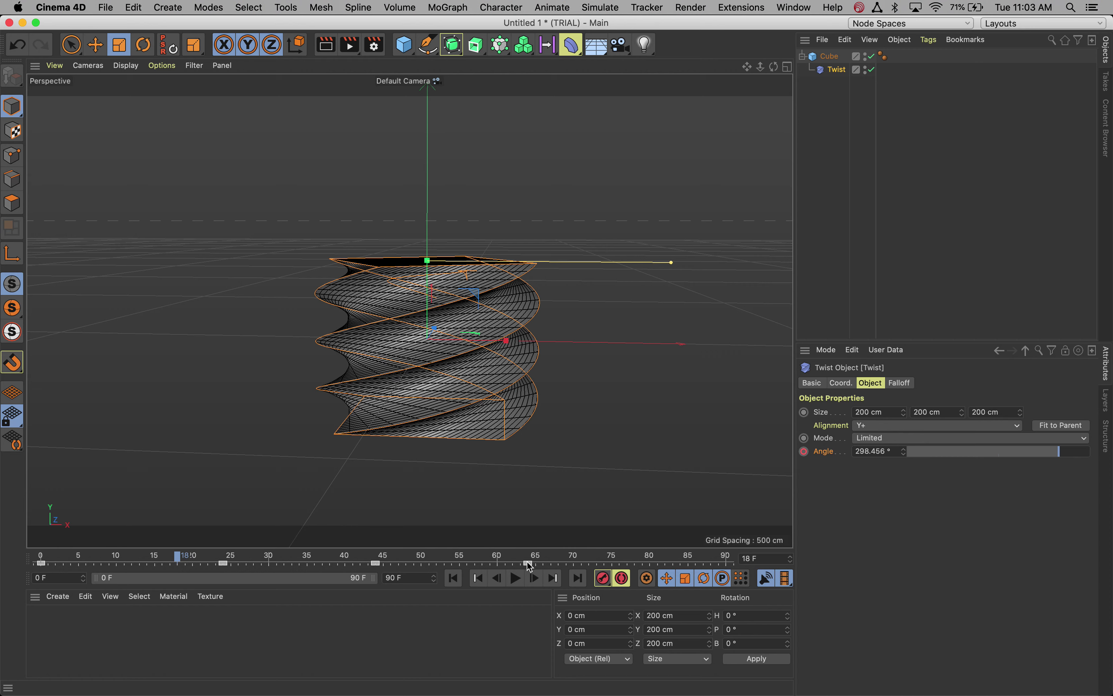
left_click_drag(529, 563, 709, 565)
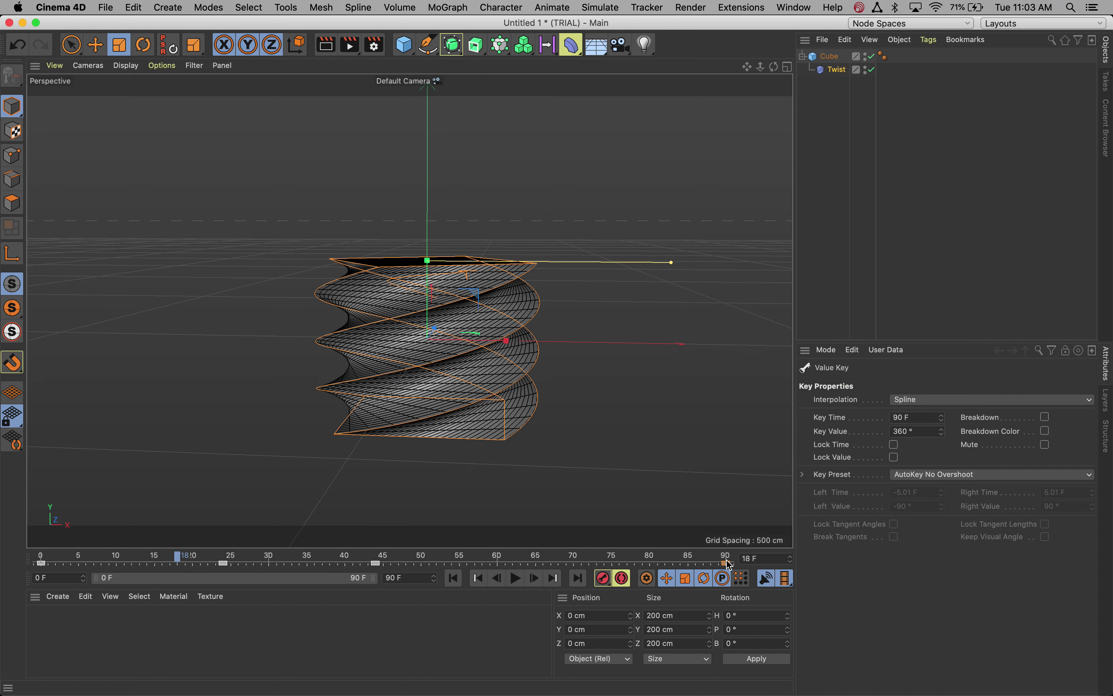
left_click_drag(380, 566, 455, 566)
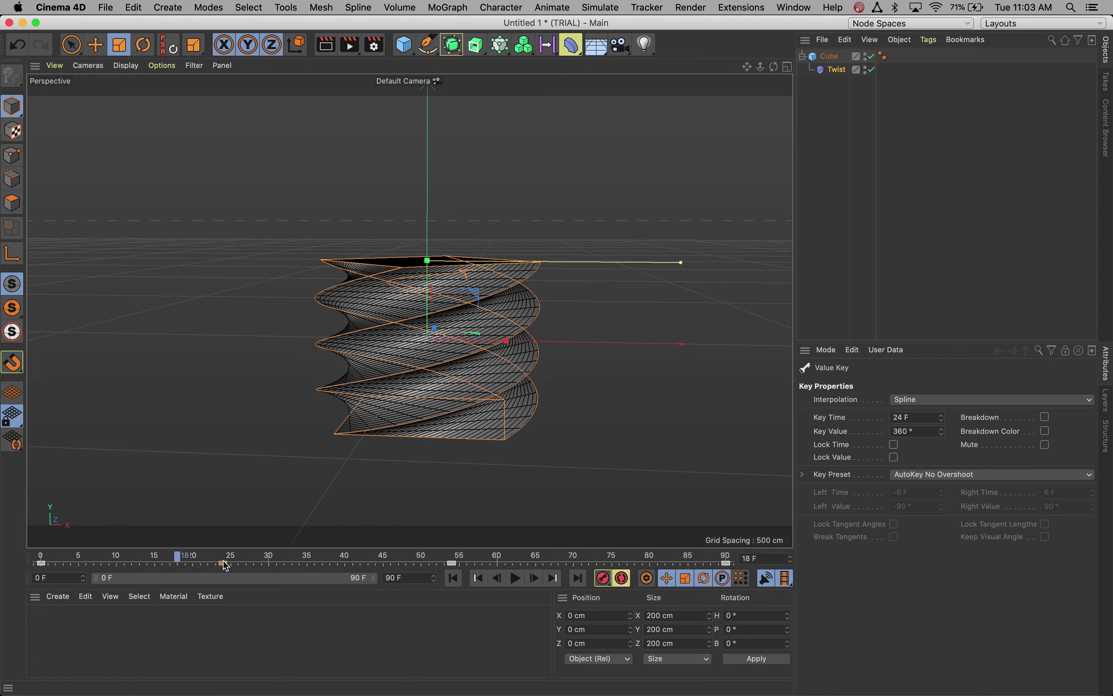
left_click_drag(225, 565, 284, 564)
left_click(515, 578)
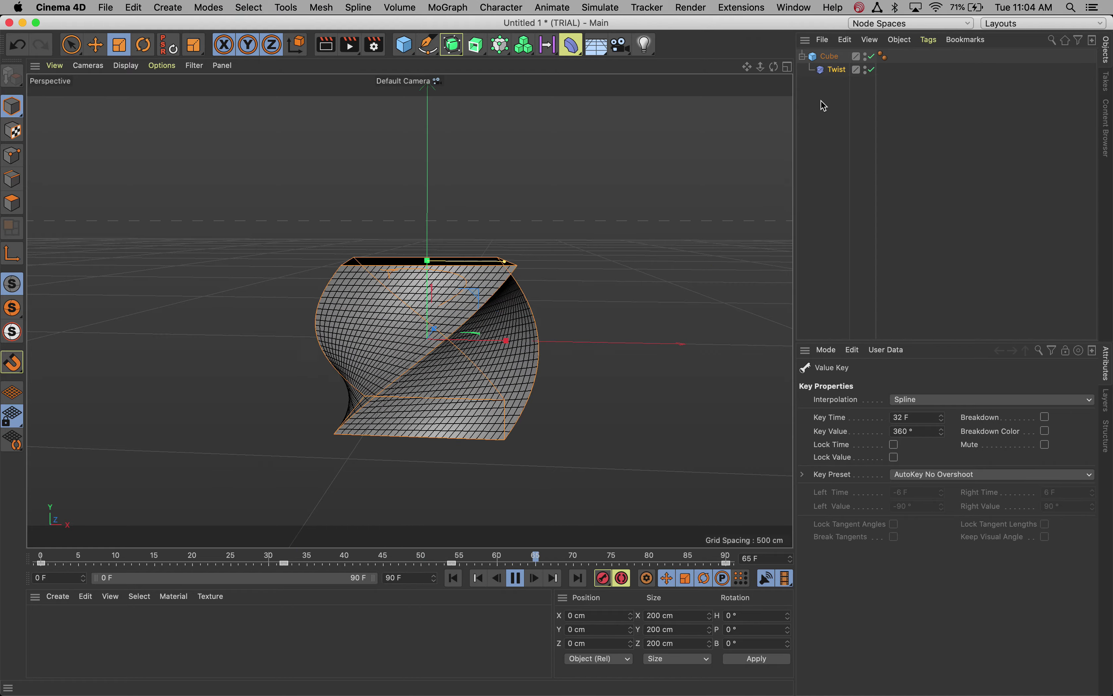
- Select the Cube object to show its object properties
left_click(828, 58)
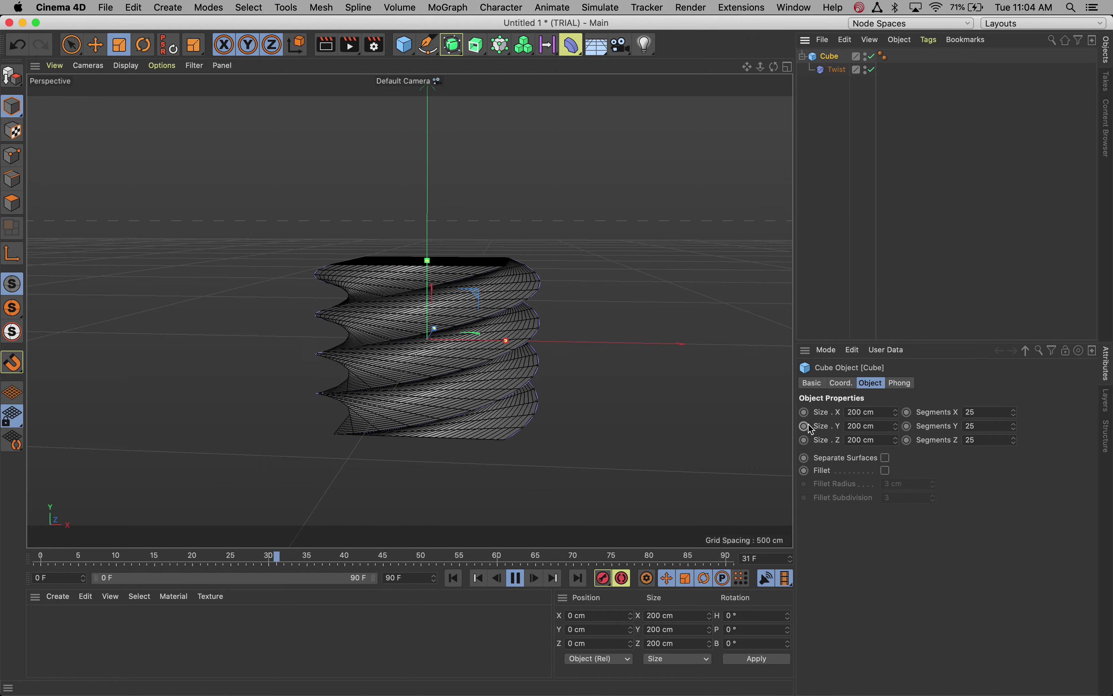